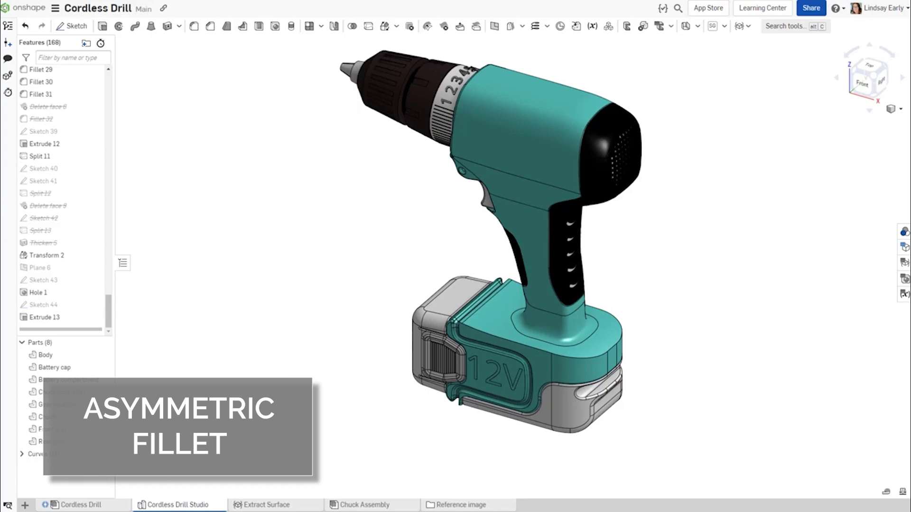
# - Fillet the battery base's top edge asymmetrically with radii 12 mm and 7 mm, radii sides flipped
pyautogui.scroll(5, 519, 349)
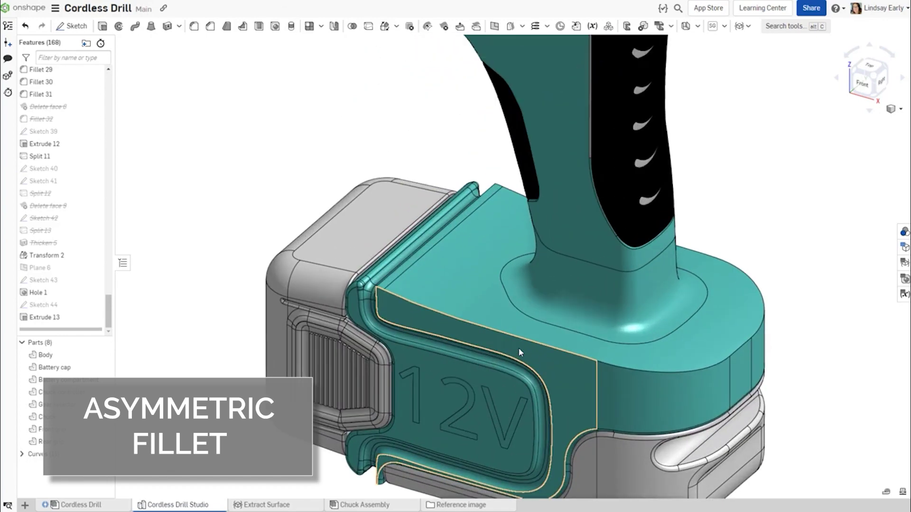
pyautogui.click(193, 26)
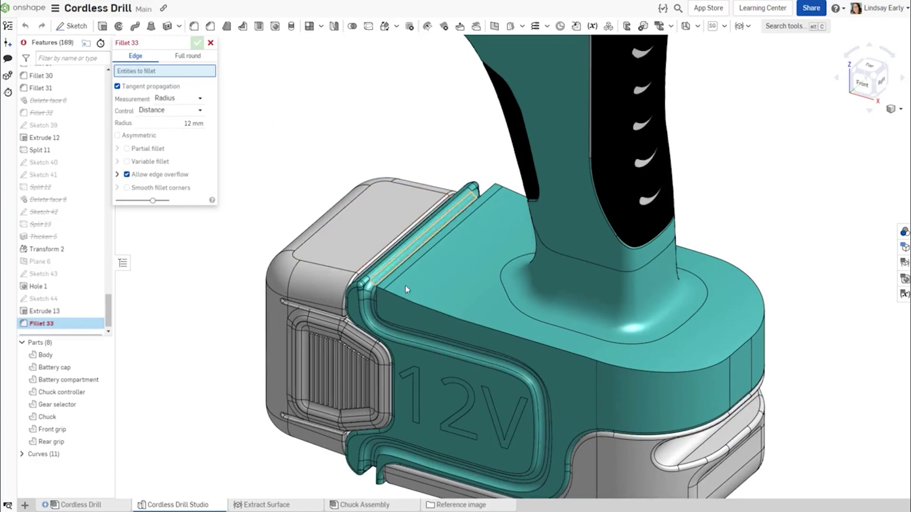
pyautogui.click(409, 300)
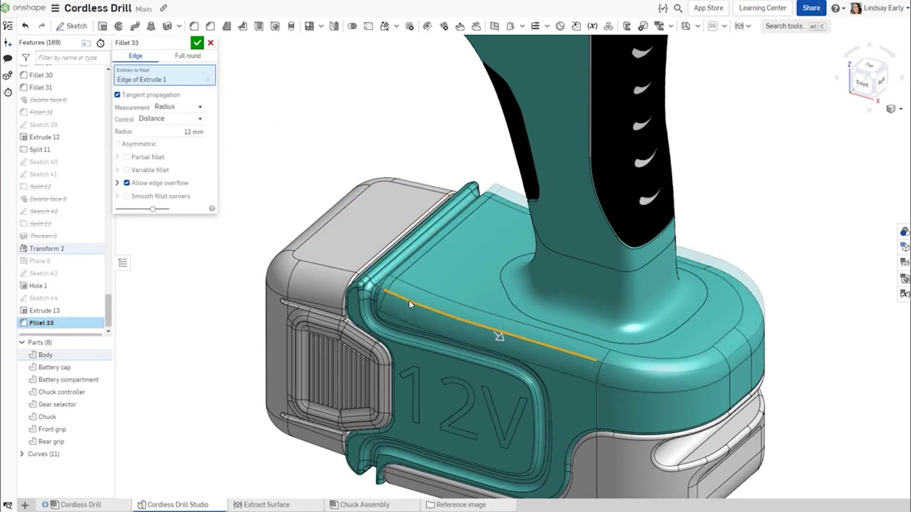
pyautogui.click(138, 147)
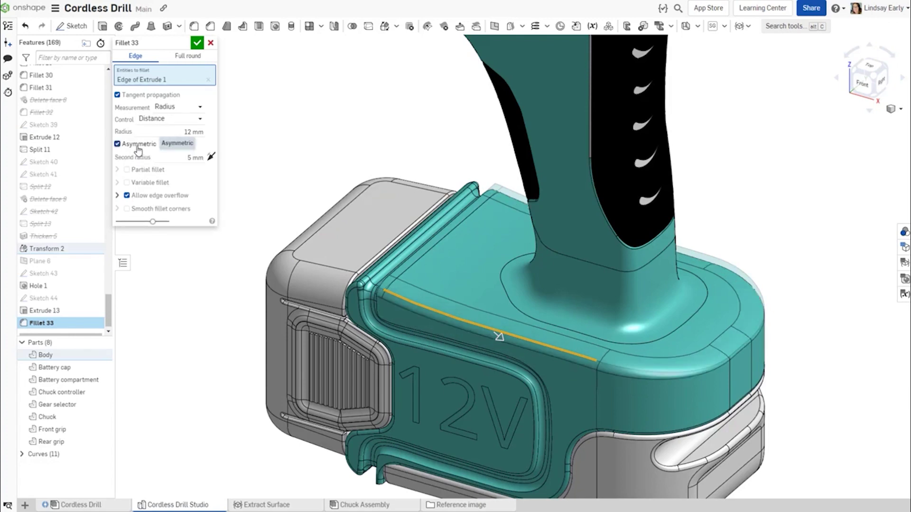
pyautogui.click(160, 158)
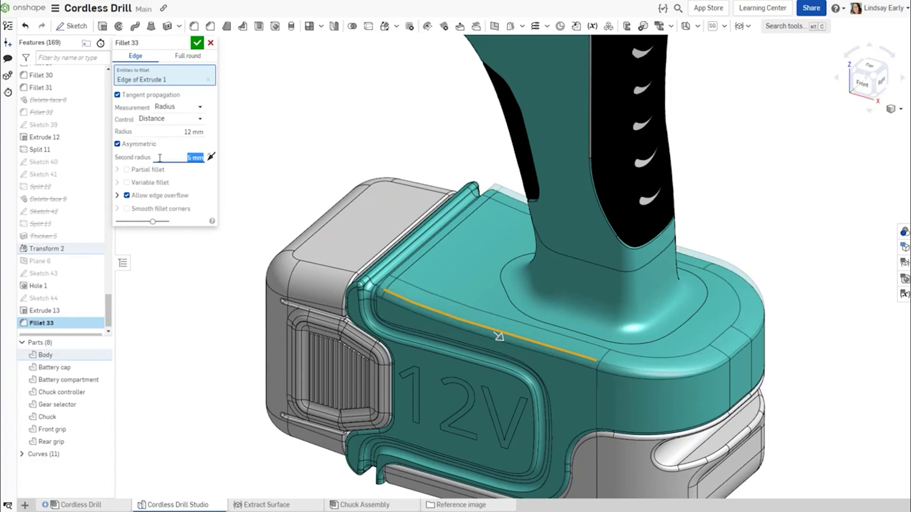
pyautogui.write('7')
pyautogui.press('Return')
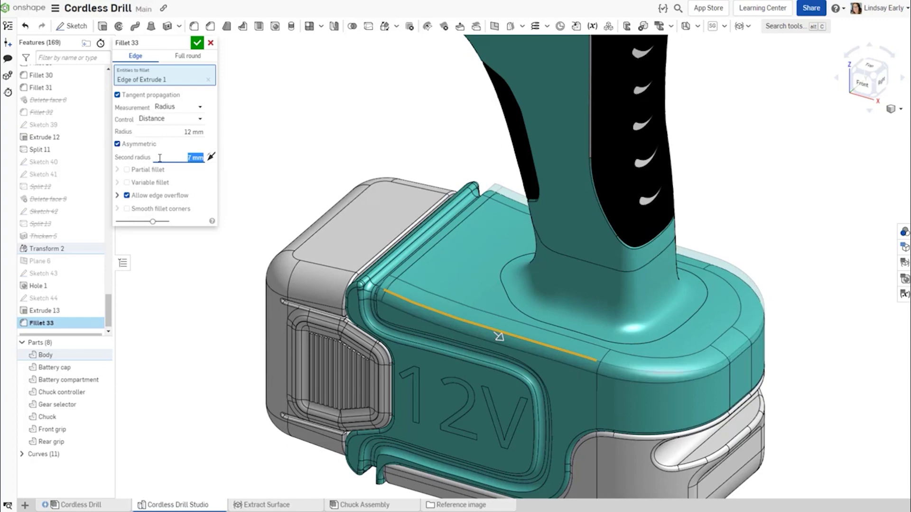
pyautogui.click(211, 159)
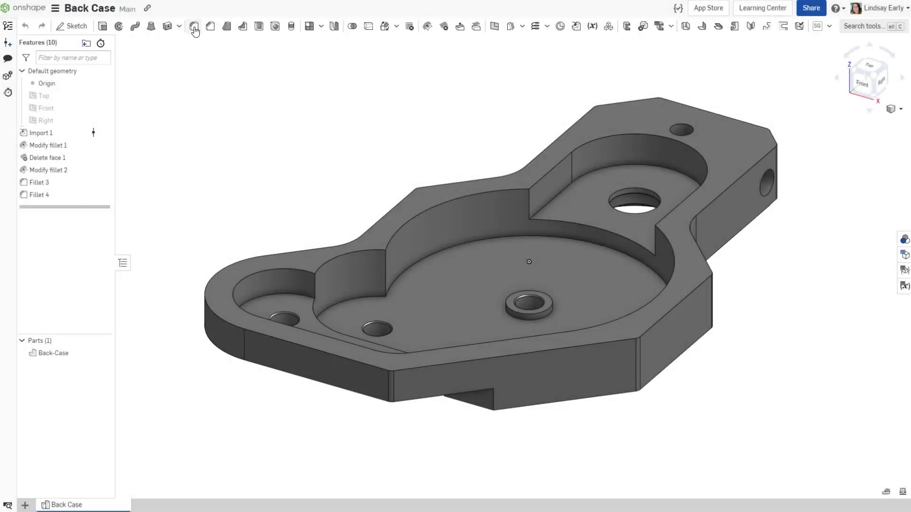
# - Apply a 0.125 in partial fillet to the Back Case's curved inner edge, bounded 0.3 to 0.736
pyautogui.click(194, 27)
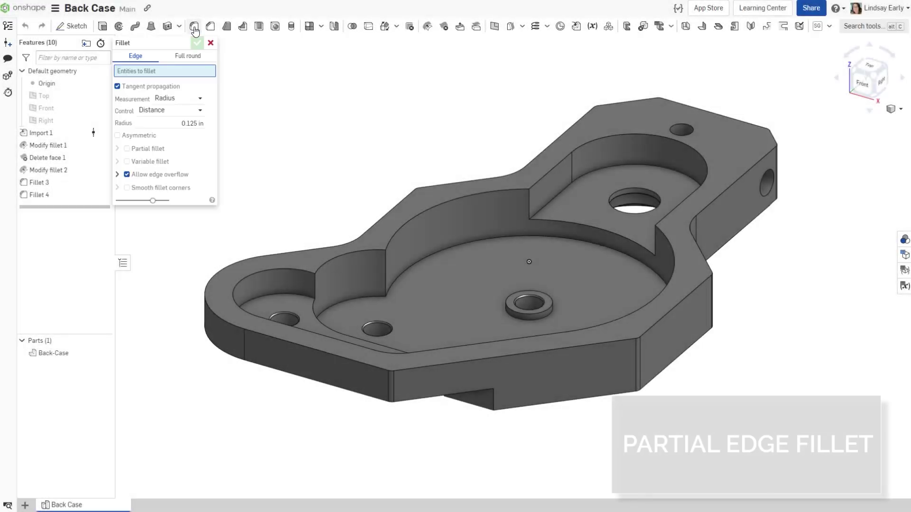
pyautogui.click(605, 229)
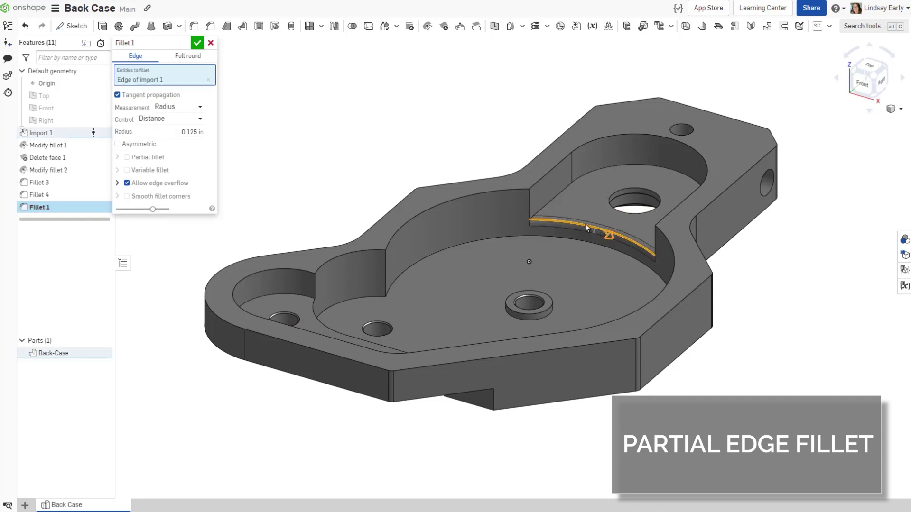
pyautogui.click(158, 158)
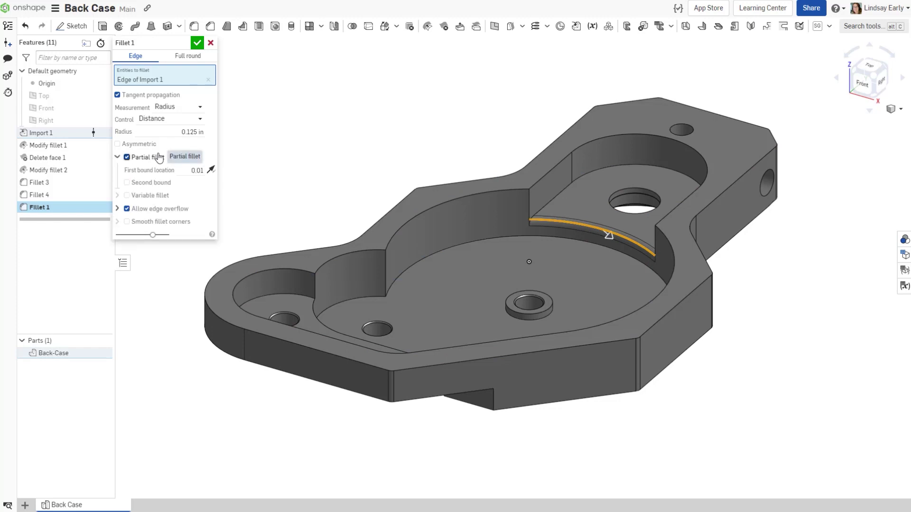
pyautogui.click(185, 170)
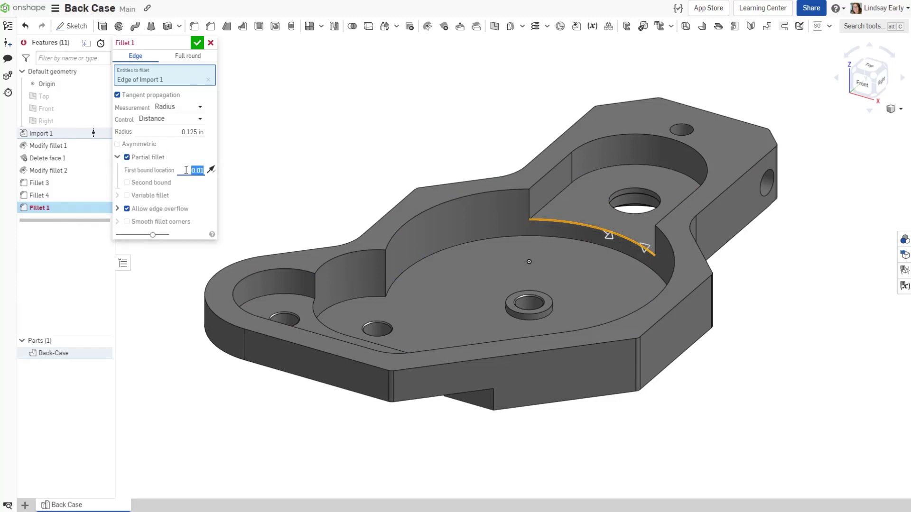
pyautogui.write('.3')
pyautogui.press('Return')
pyautogui.moveTo(563, 261); pyautogui.dragTo(587, 267, button='right')
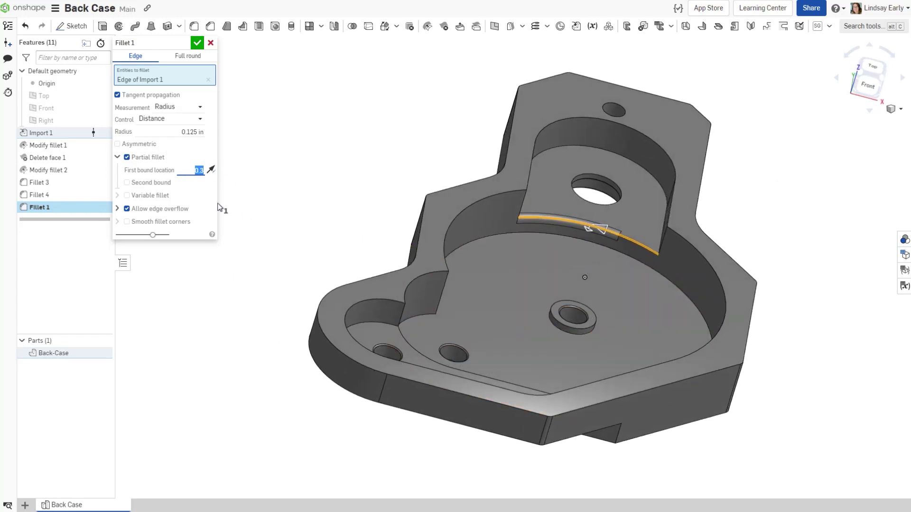
pyautogui.click(157, 184)
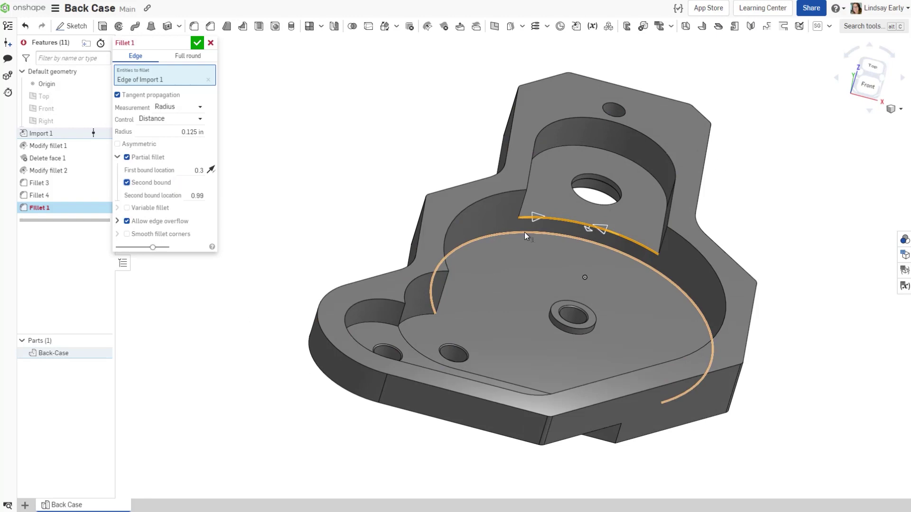
pyautogui.moveTo(538, 219); pyautogui.dragTo(575, 216)
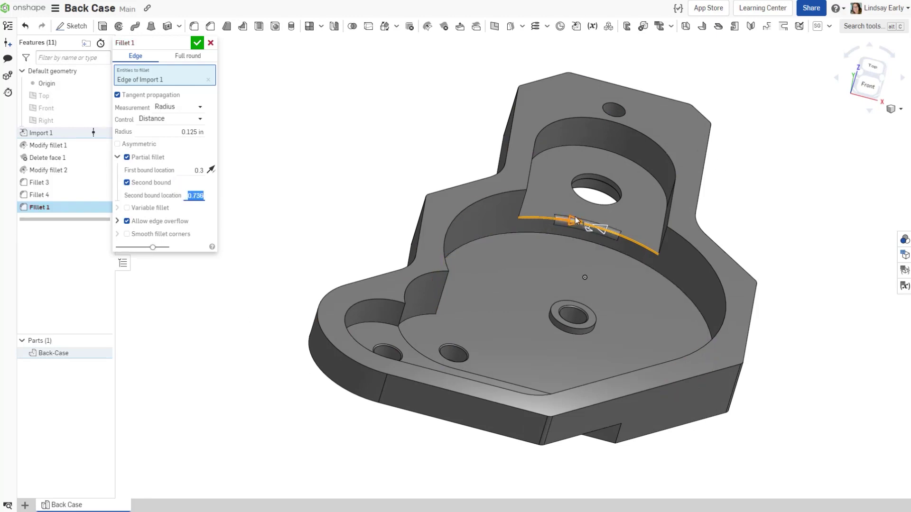
pyautogui.click(197, 43)
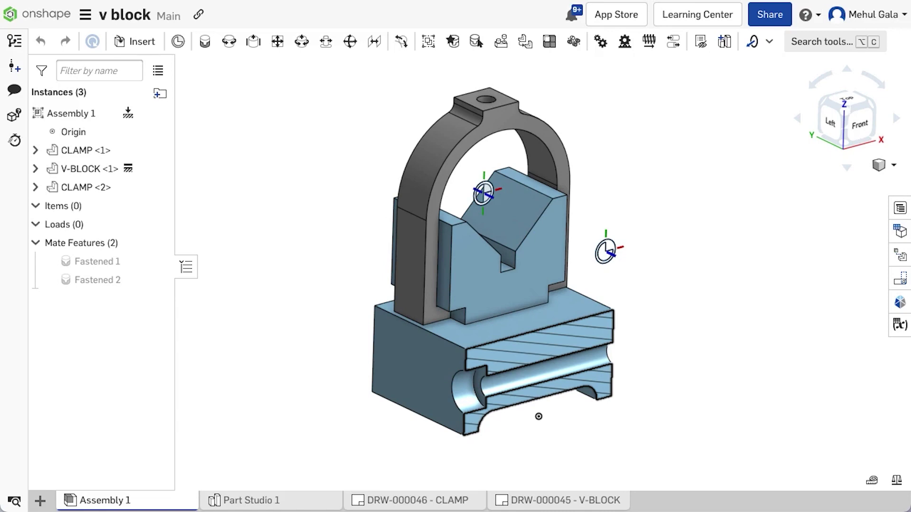
# - Add a second section plane on the V-block face and drag it partway into the part
pyautogui.doubleClick(527, 347)
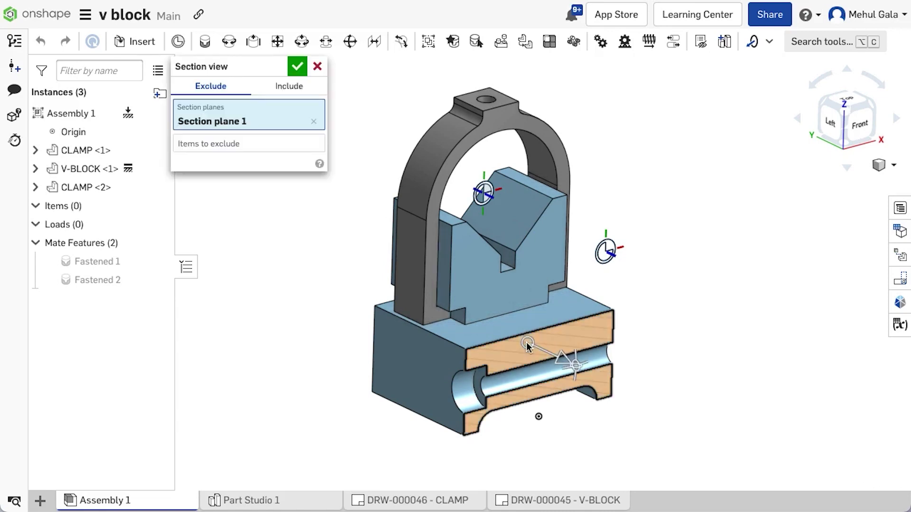
pyautogui.click(424, 348)
pyautogui.moveTo(417, 407); pyautogui.dragTo(575, 357)
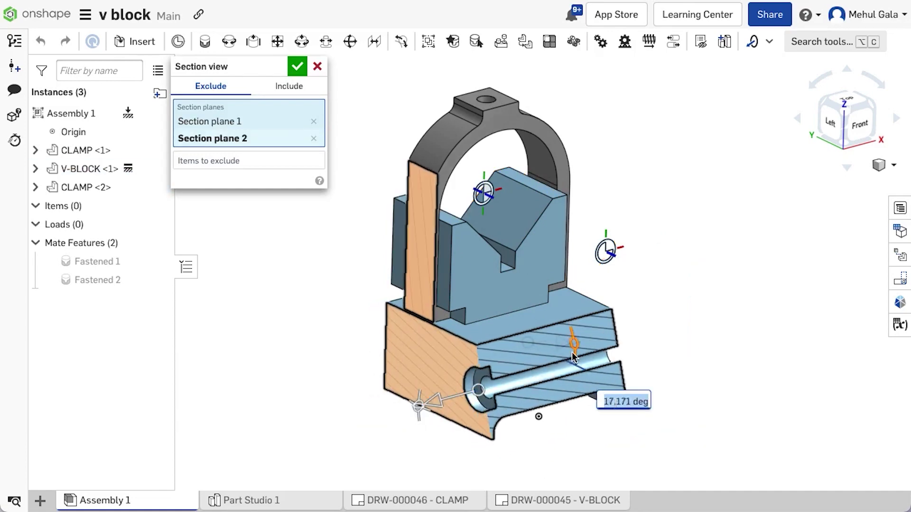
pyautogui.click(297, 66)
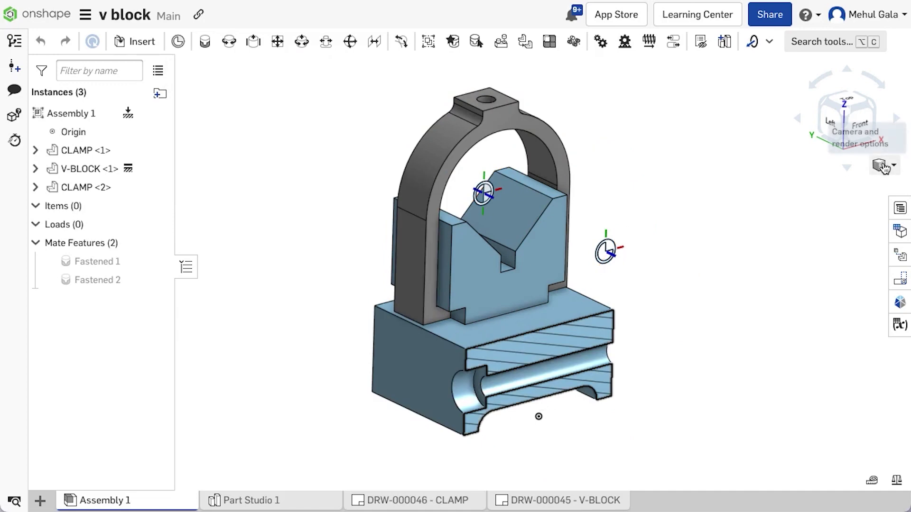
# - Reopen the section view and add Section plane 2 on the base's left face, cutting into it
pyautogui.click(883, 167)
pyautogui.click(809, 453)
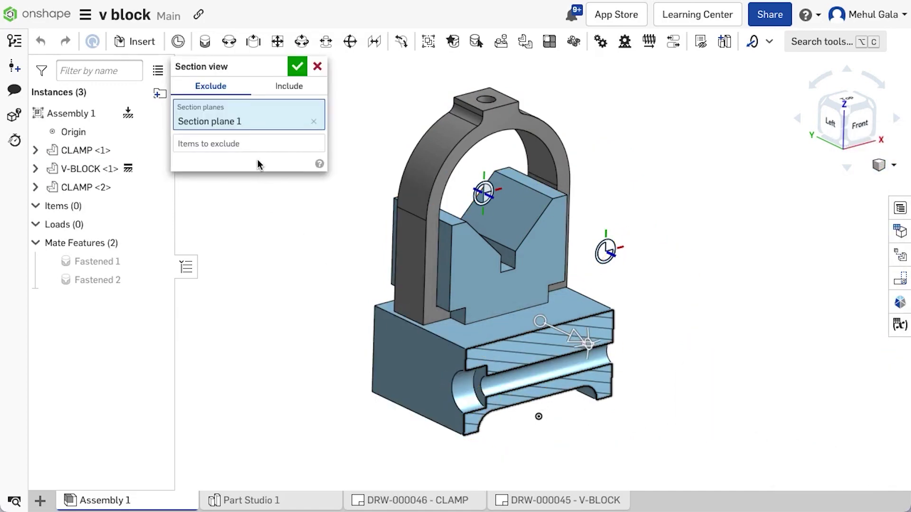
pyautogui.click(392, 341)
pyautogui.moveTo(431, 402); pyautogui.dragTo(470, 392)
pyautogui.click(297, 66)
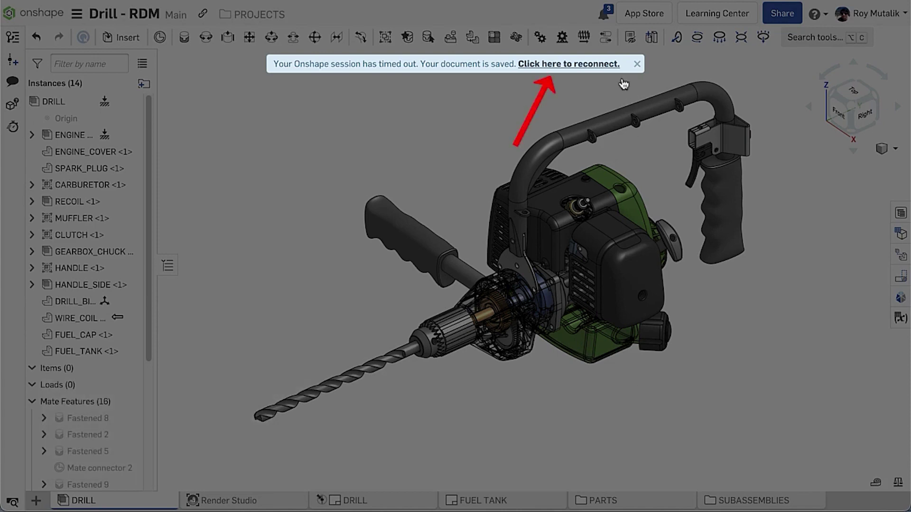
# - Reconnect the timed-out session, then check the model in Right and isometric views
pyautogui.click(603, 65)
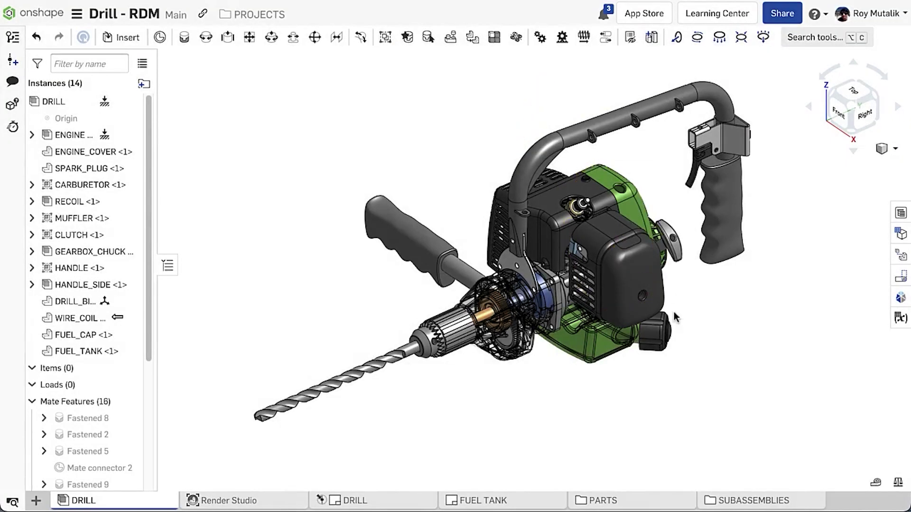
pyautogui.hotkey('shift', '4')
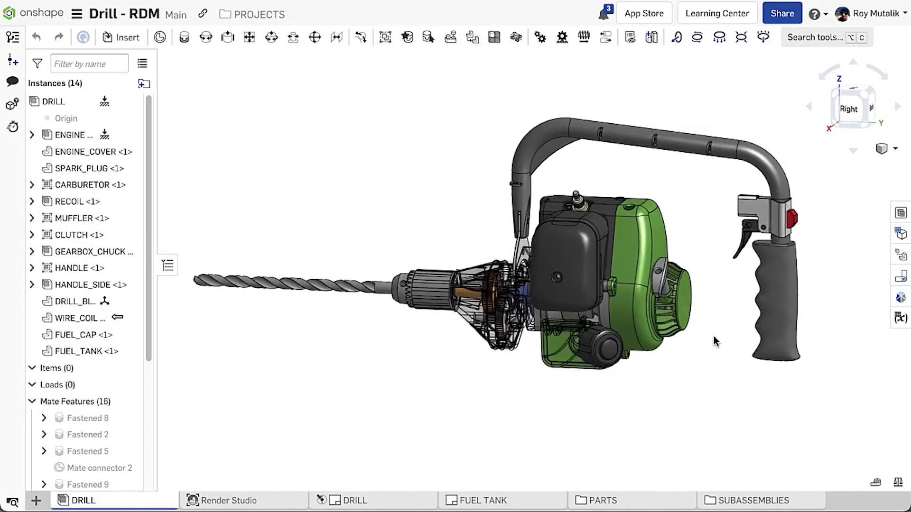
pyautogui.hotkey('shift', '7')
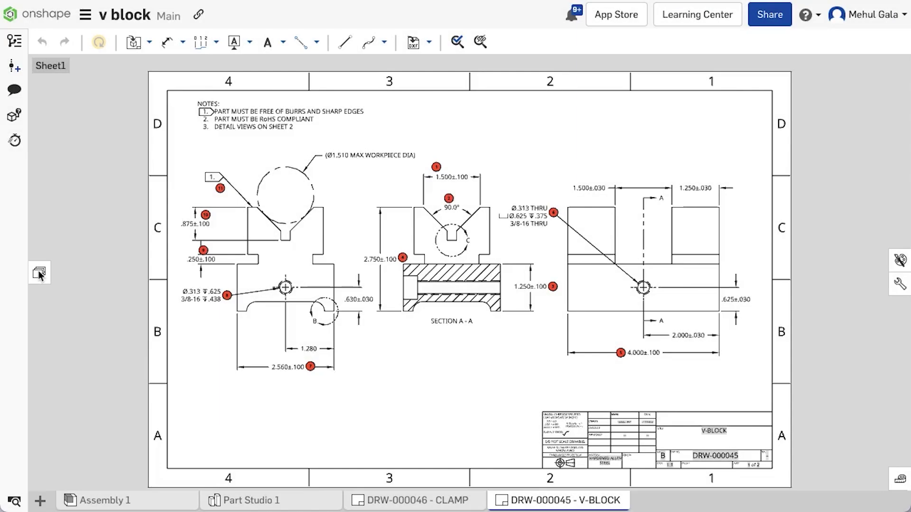
# - Switch the V-BLOCK drawing to Sheet2
pyautogui.click(39, 274)
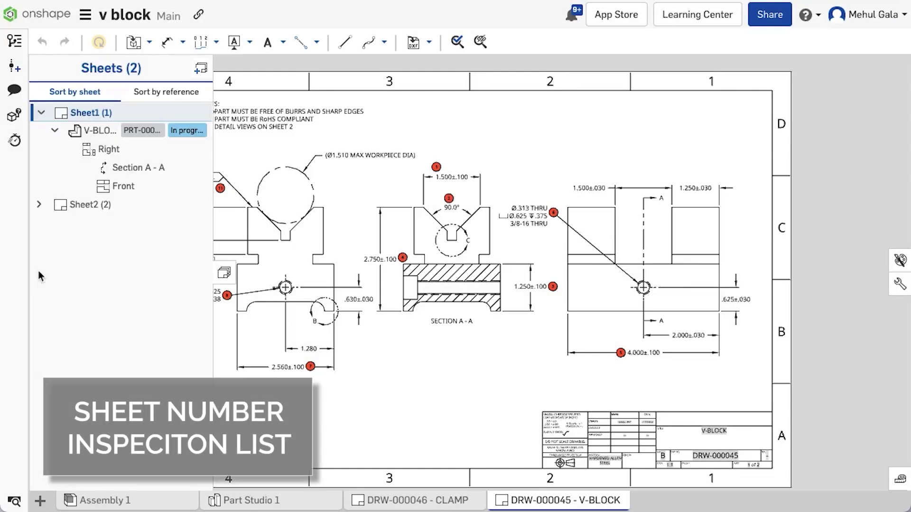
pyautogui.click(98, 203)
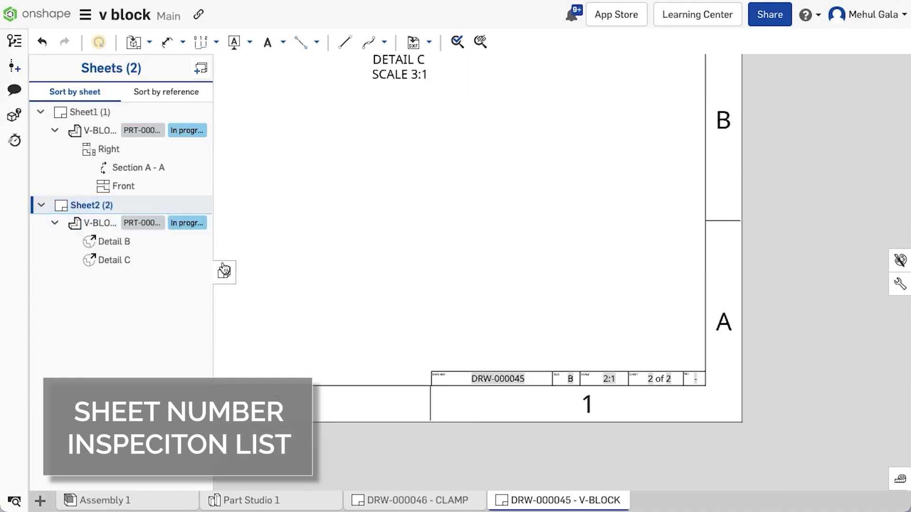
pyautogui.click(225, 272)
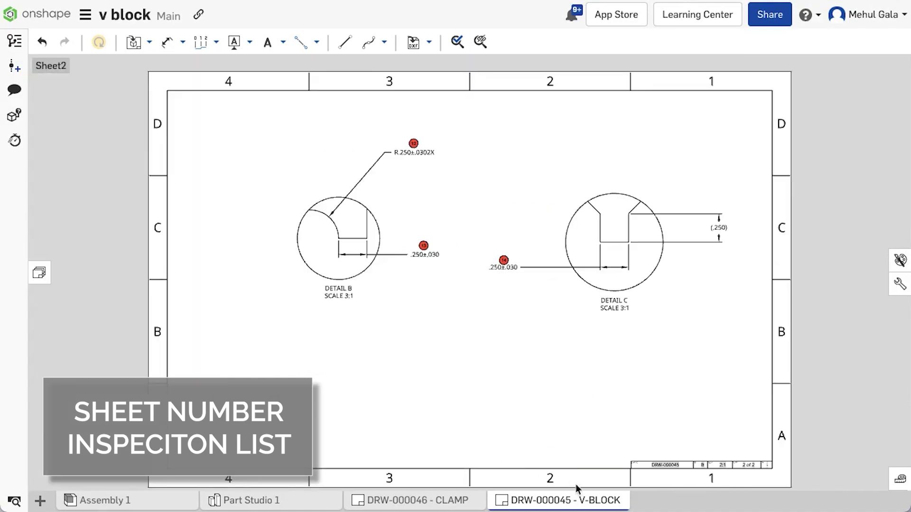
# - Export the V-BLOCK drawing's inspection list from the drawing tab's menu
pyautogui.rightClick(580, 495)
pyautogui.click(578, 484)
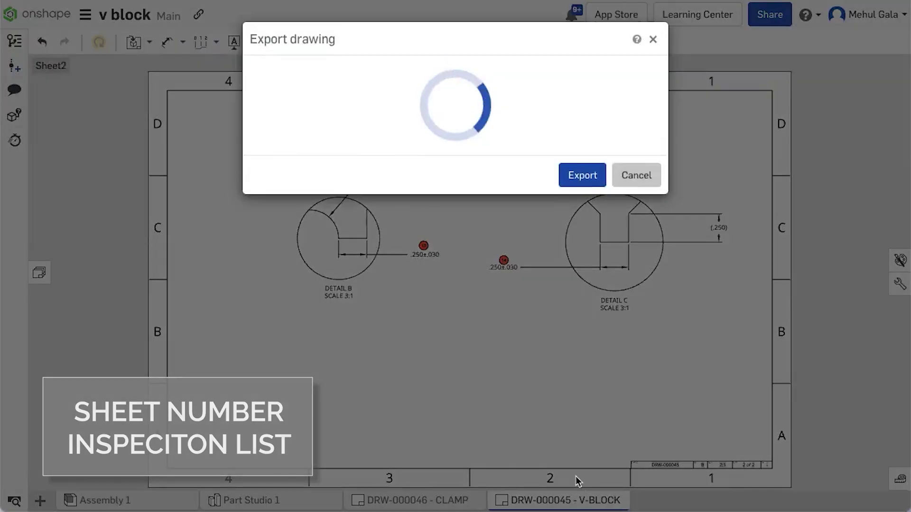
pyautogui.click(583, 244)
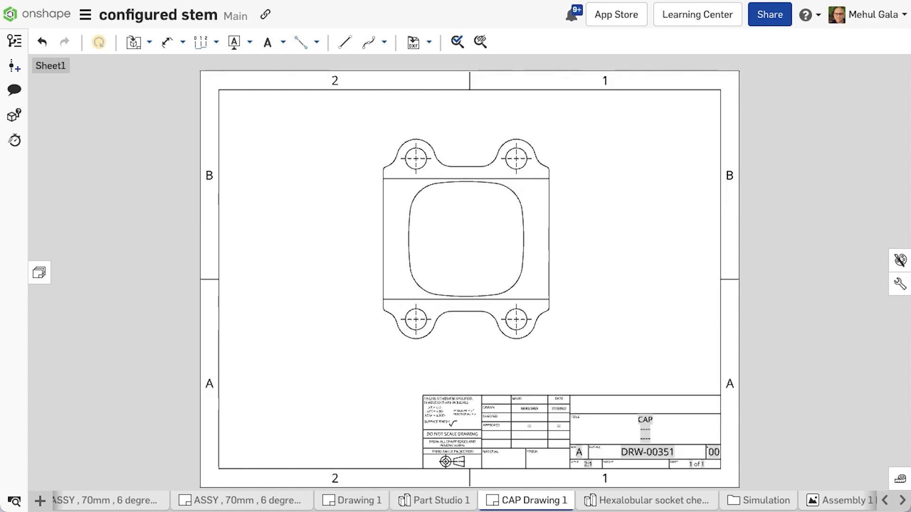
# - Stretch the centermark arms on the CAP's corner holes across toward their neighbouring holes
pyautogui.moveTo(400, 159); pyautogui.dragTo(383, 171)
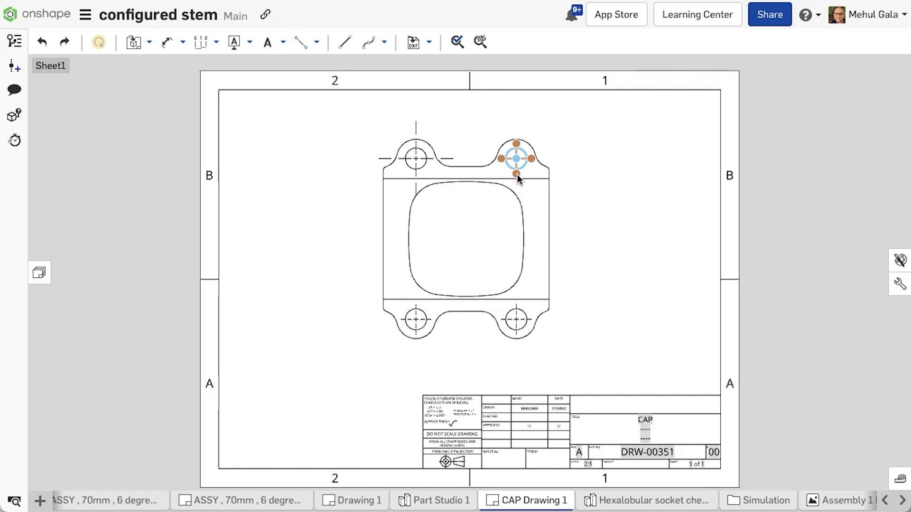
pyautogui.moveTo(515, 169); pyautogui.dragTo(526, 255)
pyautogui.moveTo(517, 309); pyautogui.dragTo(416, 194)
pyautogui.click(417, 311)
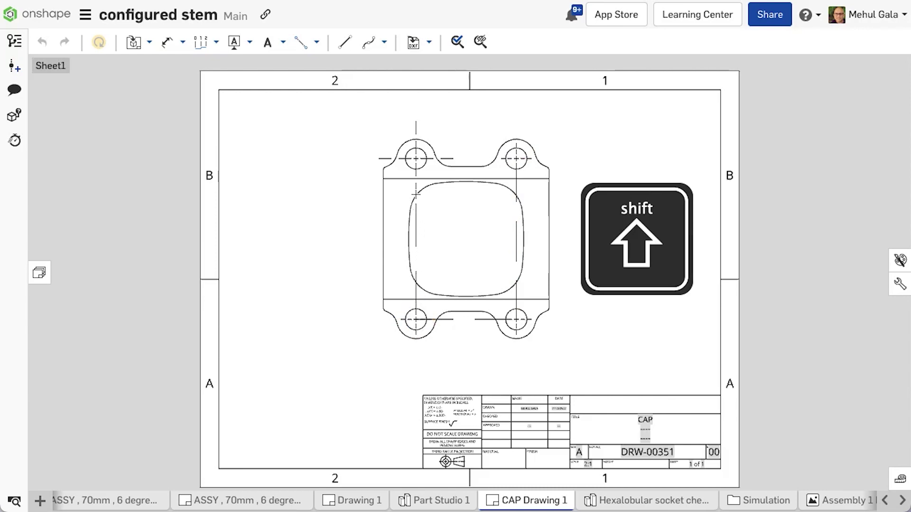
pyautogui.keyDown('shift'); pyautogui.moveTo(415, 161); pyautogui.dragTo(413, 152); pyautogui.keyUp('shift')
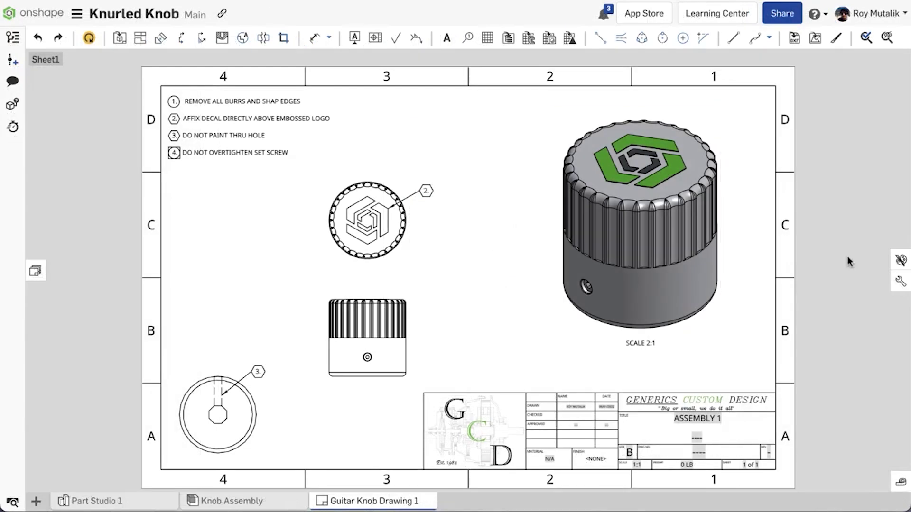
# - Open the Styles panel and select flag note callouts 2 and 3
pyautogui.click(899, 260)
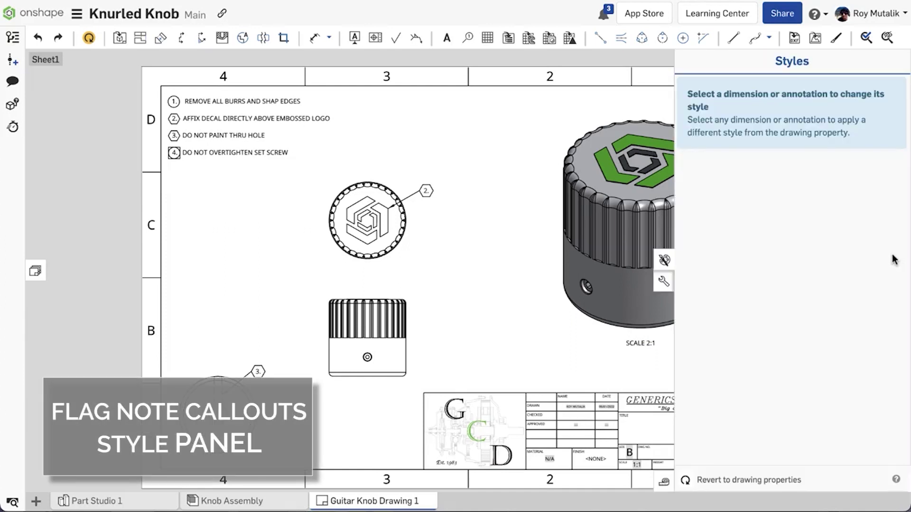
pyautogui.click(424, 192)
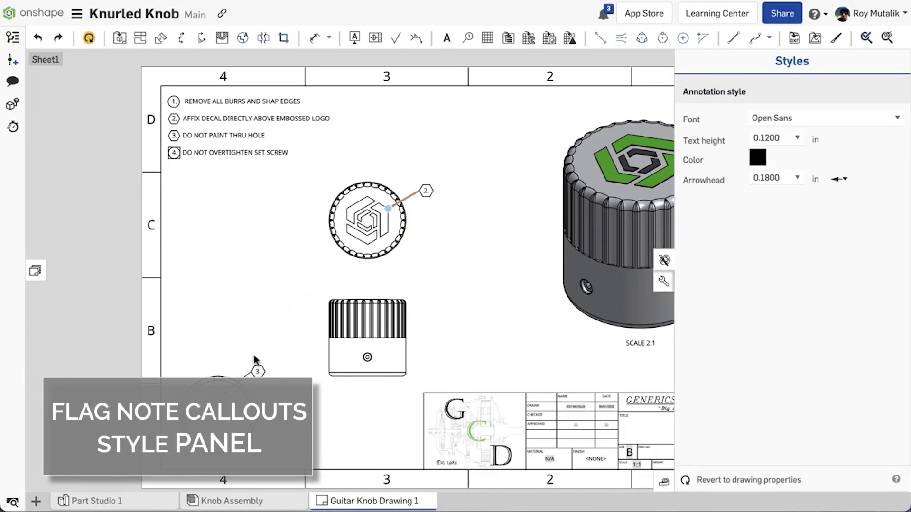
pyautogui.click(258, 372)
# - Set the selected callouts' font to Noto Sans UI and colour to blue
pyautogui.click(799, 122)
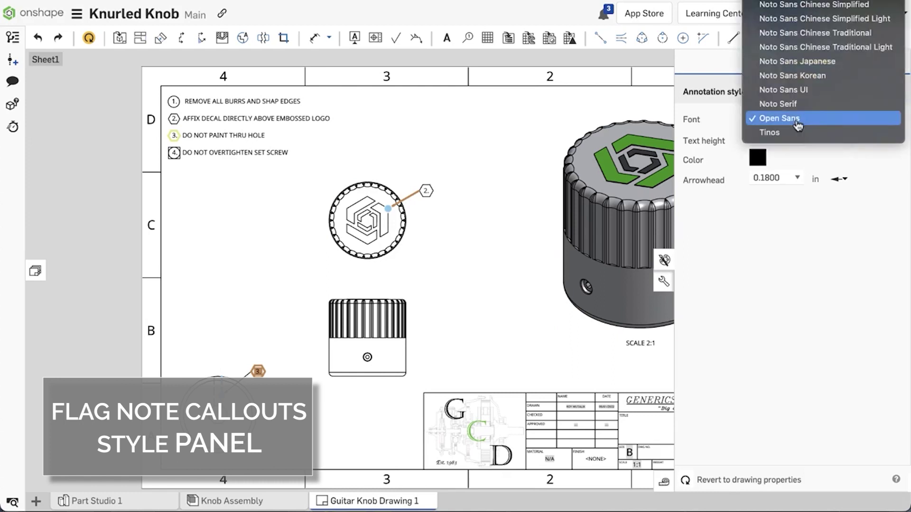
pyautogui.click(798, 94)
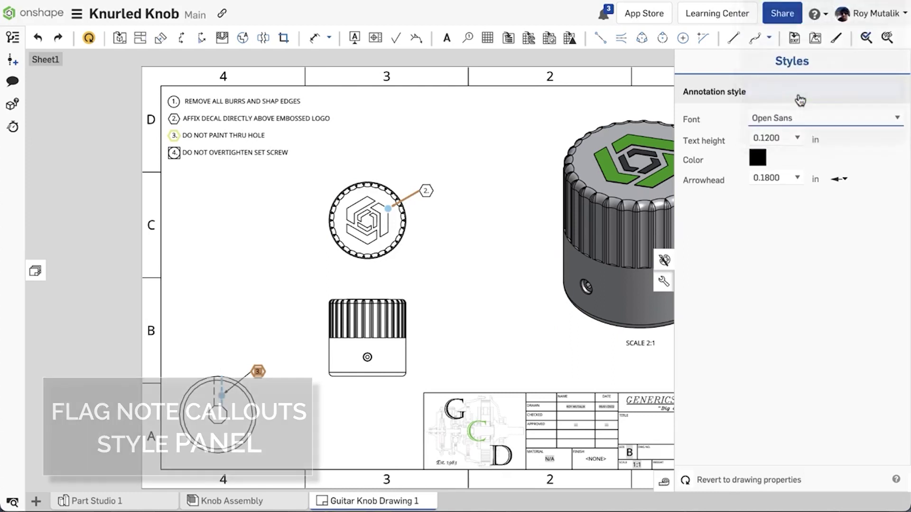
pyautogui.click(758, 161)
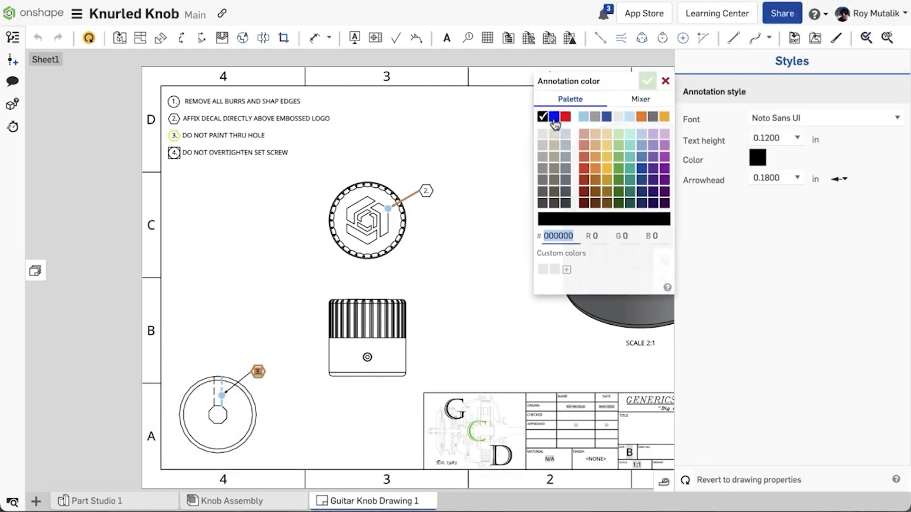
pyautogui.click(554, 117)
pyautogui.click(648, 82)
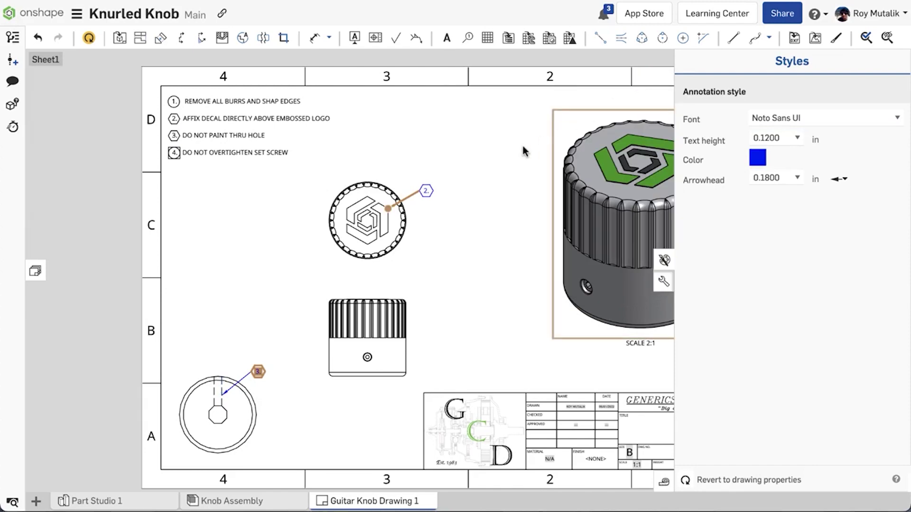
pyautogui.click(518, 154)
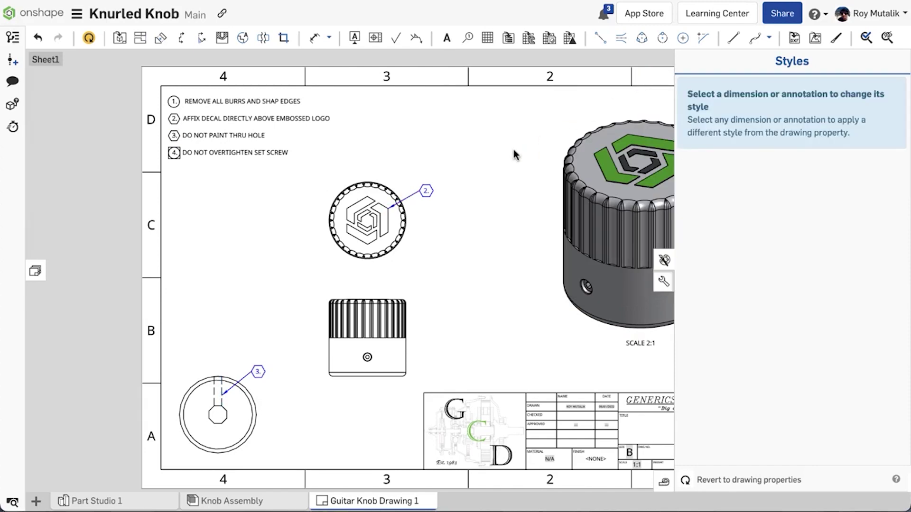
pyautogui.click(658, 262)
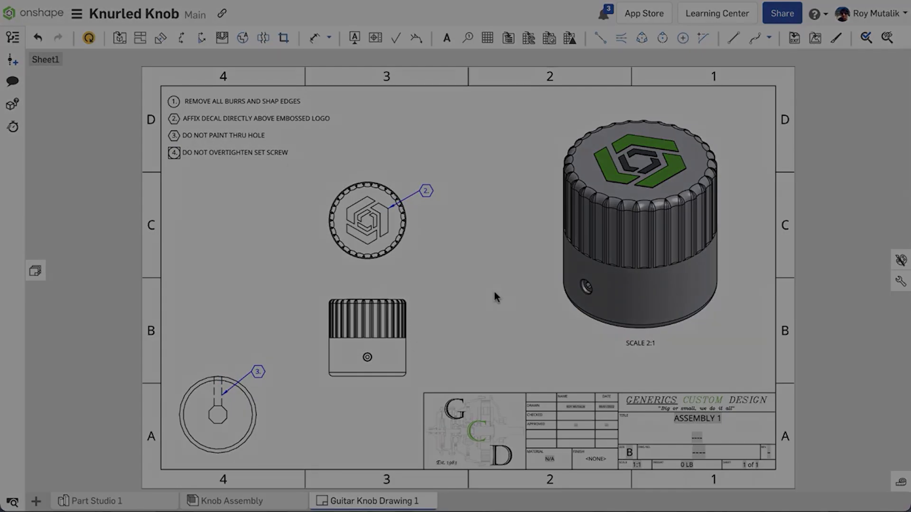